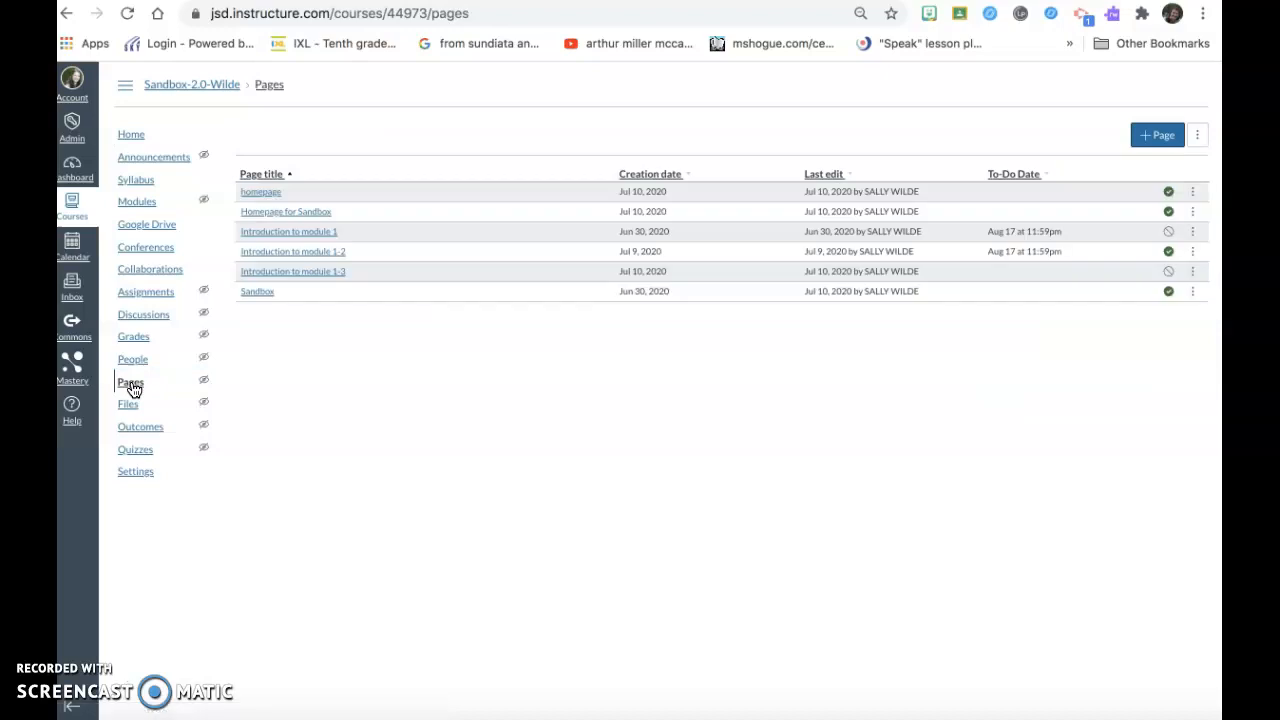
Create a new course page titled "sandbox homepage".
left_click(1160, 139)
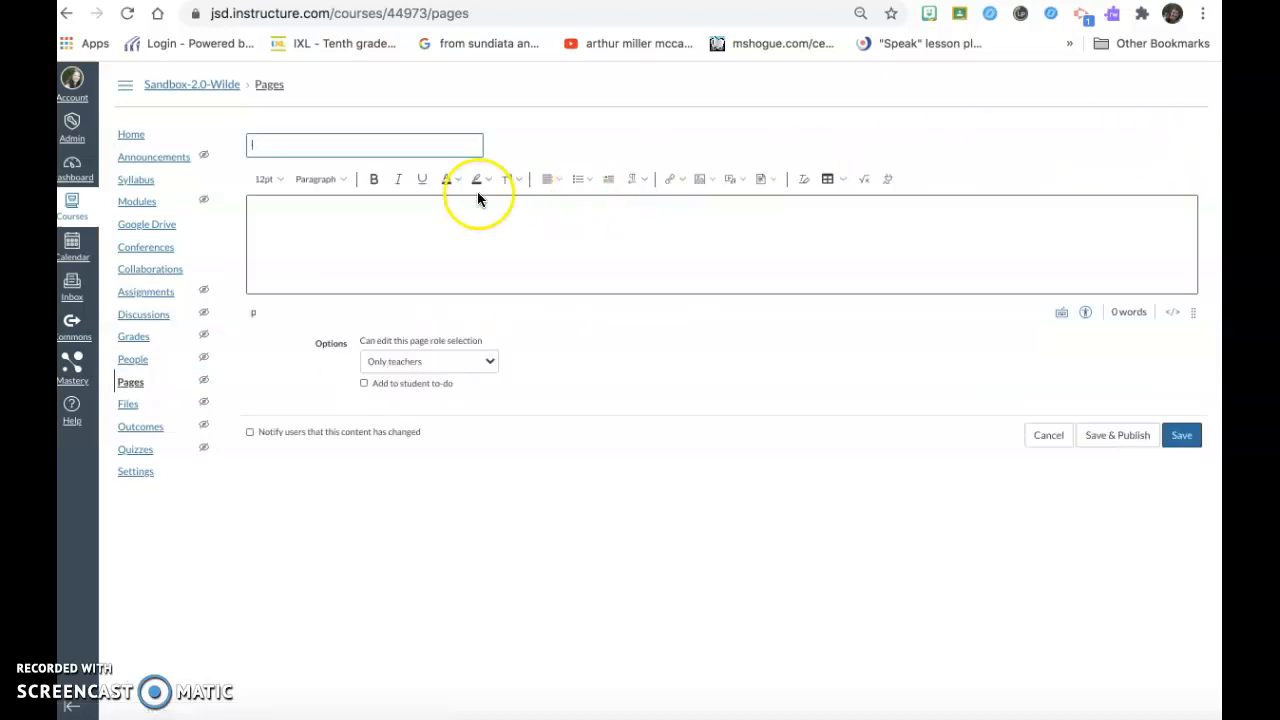
type("sandbox home")
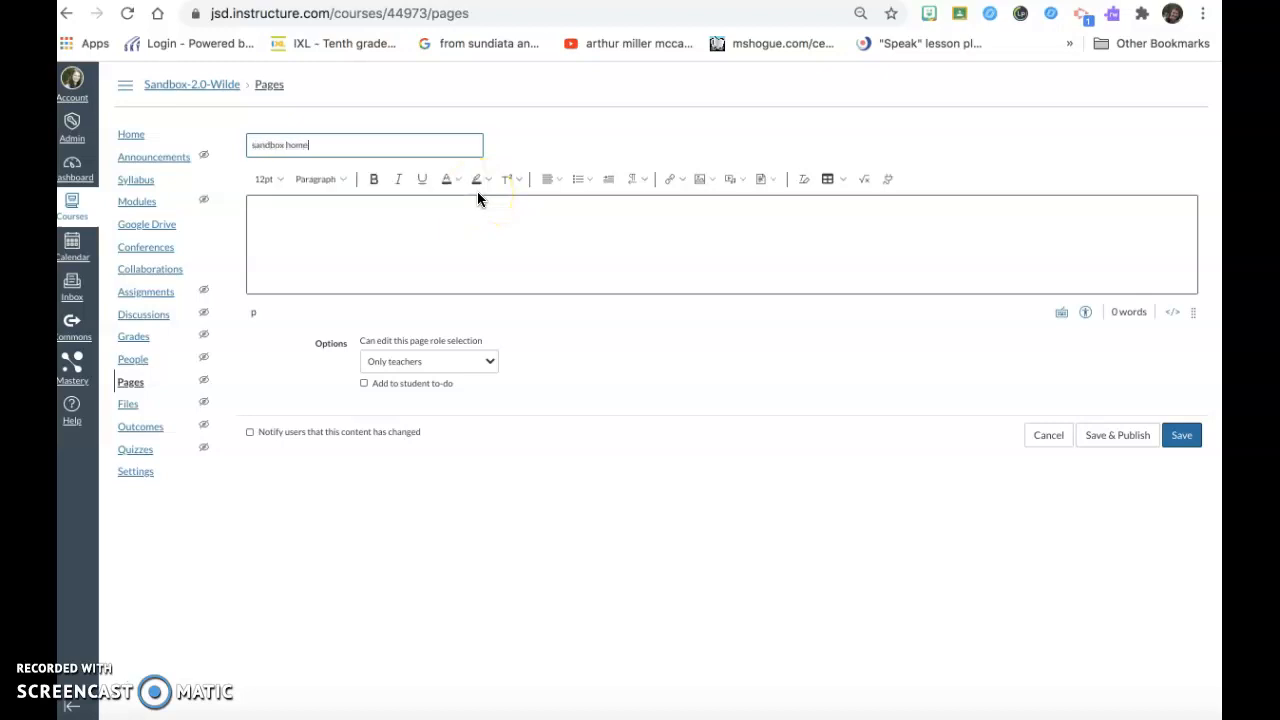
type("page")
Add a centred 24pt heading reading "Sandbox" to the page body.
left_click(535, 207)
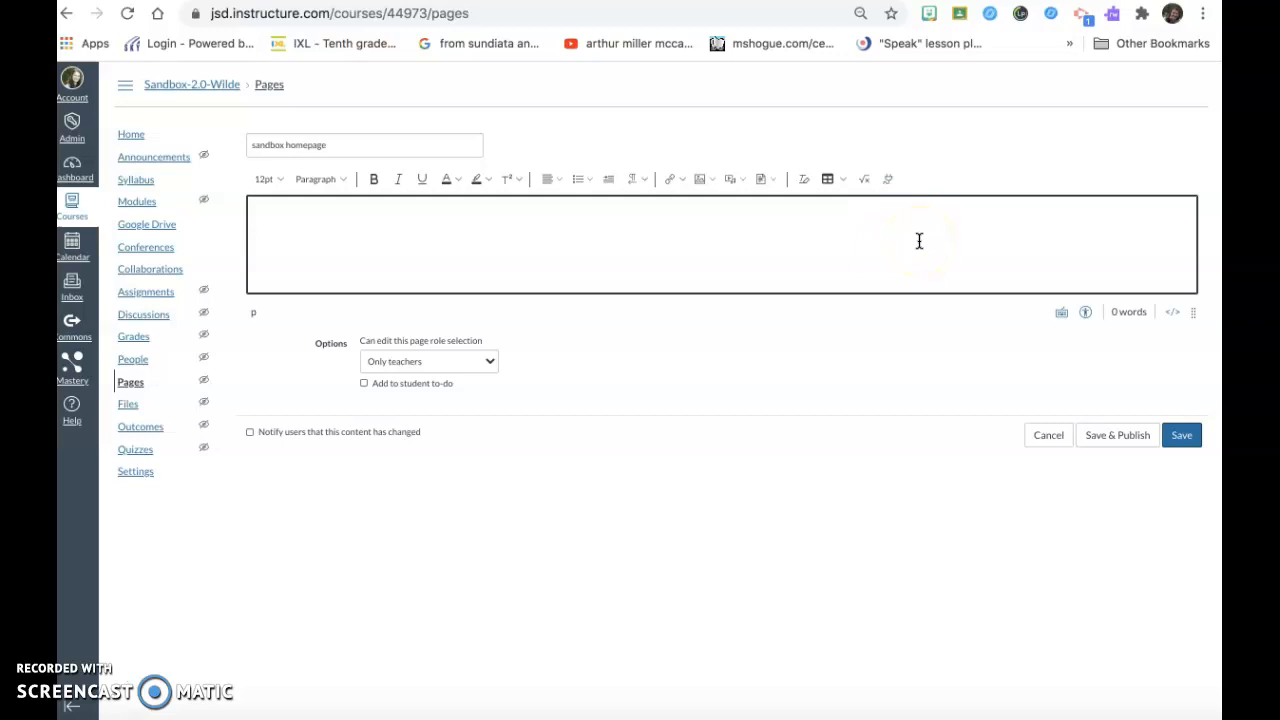
left_click(558, 180)
left_click(590, 207)
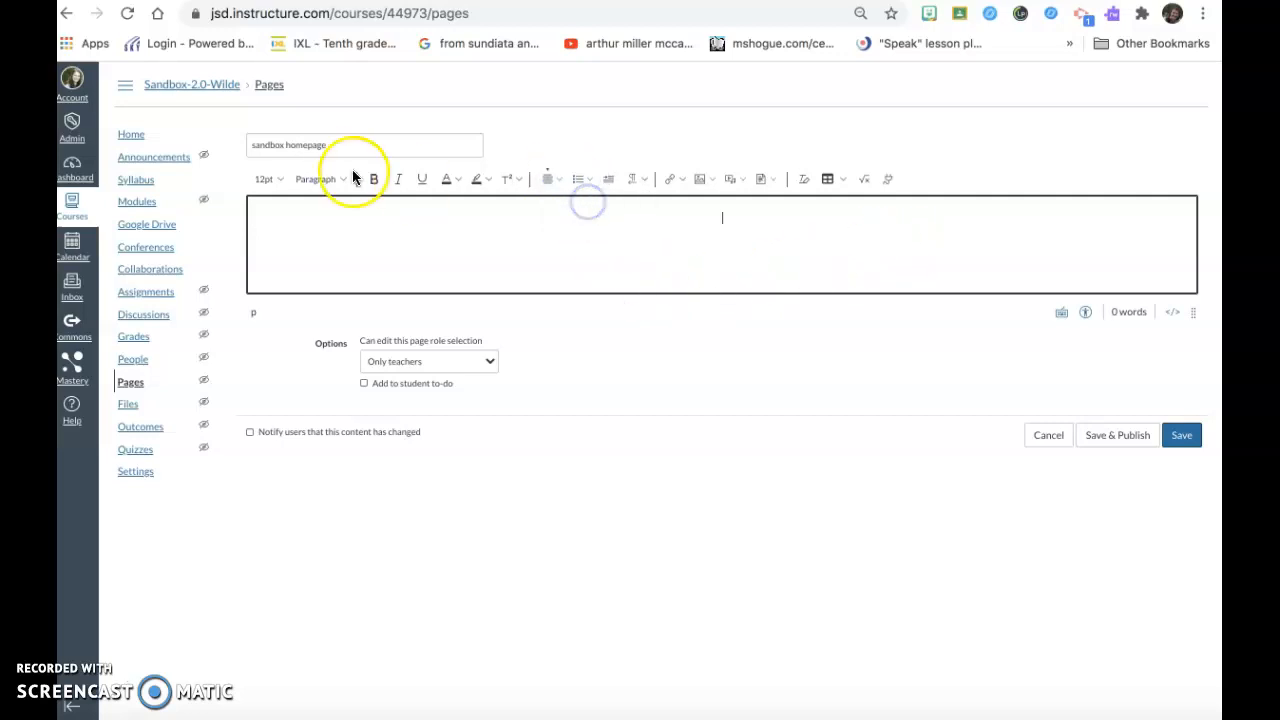
left_click(266, 180)
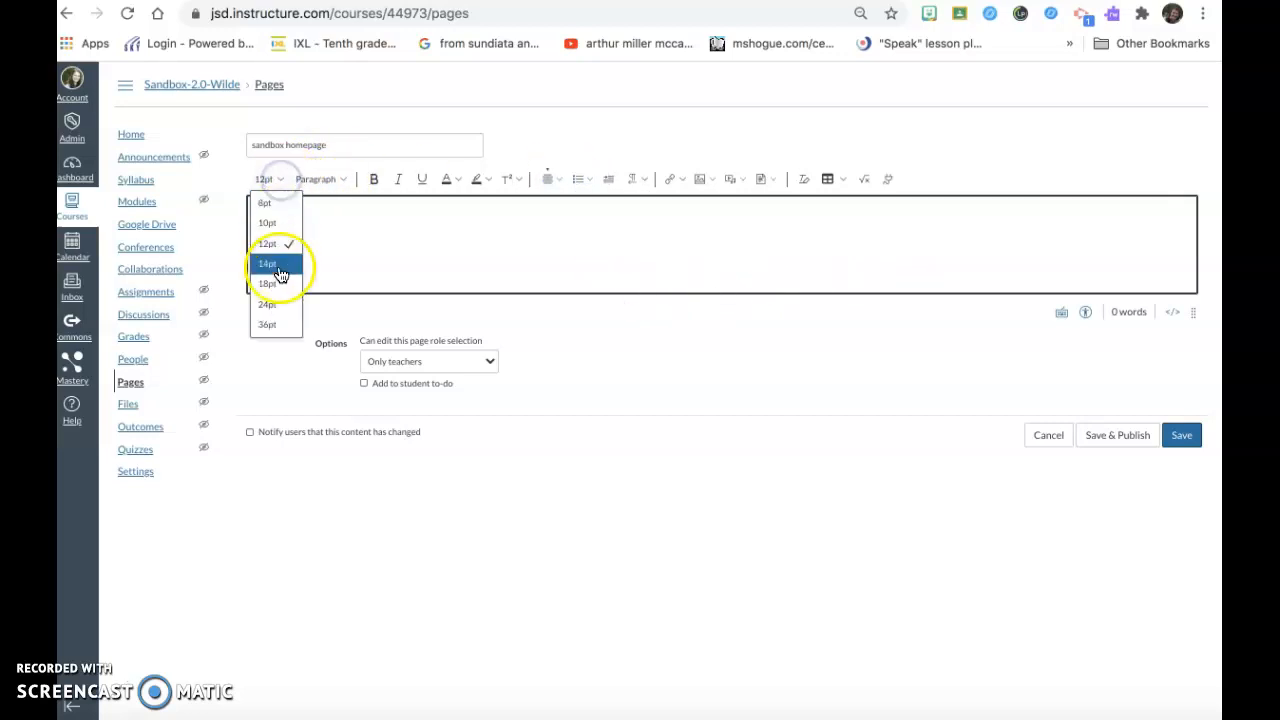
left_click(279, 305)
type("Sandbox")
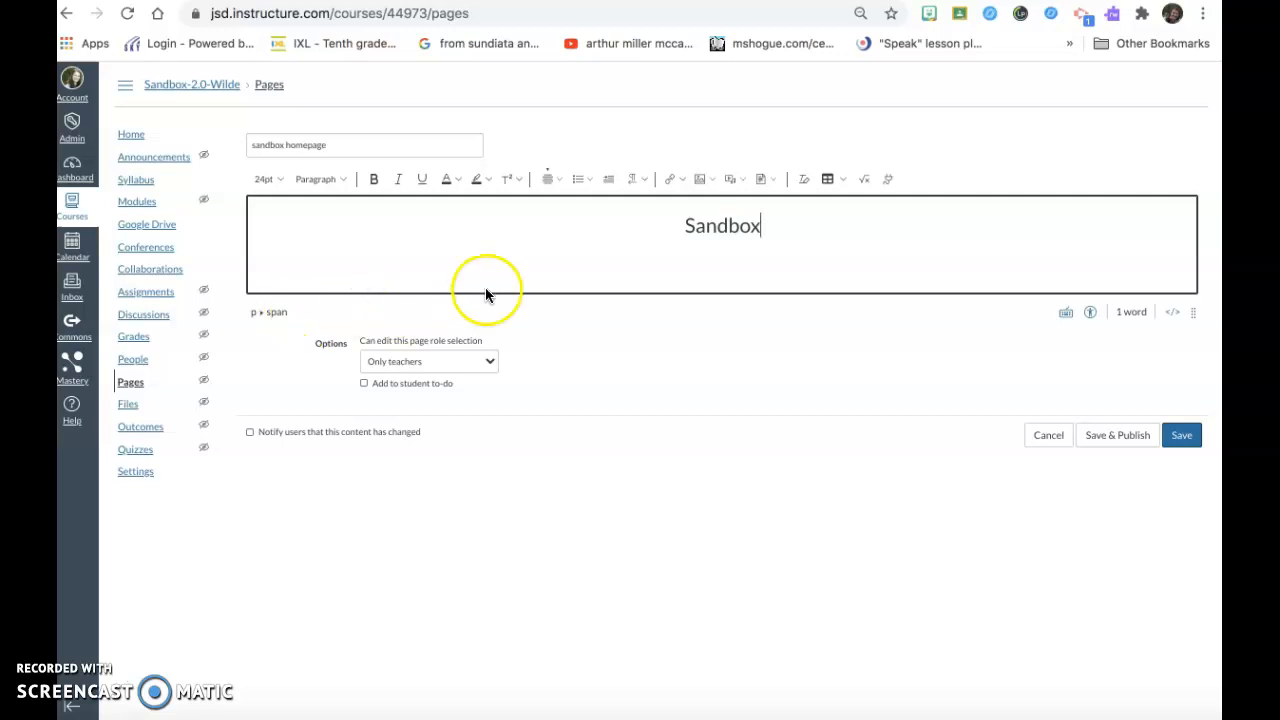
Colour the "Sandbox" heading blue and start a new line below it.
double_click(733, 228)
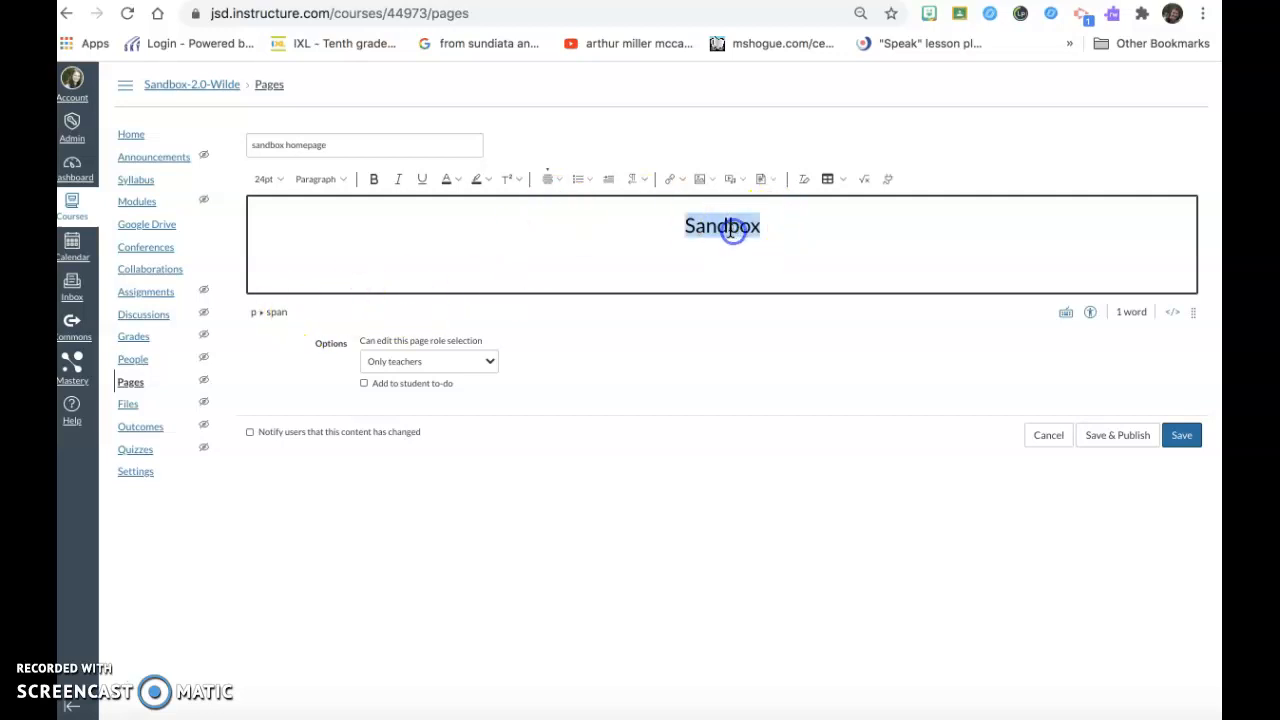
left_click(456, 179)
left_click(521, 243)
left_click(767, 225)
Format the new line below the heading as black, left-aligned 12pt text.
left_click(457, 180)
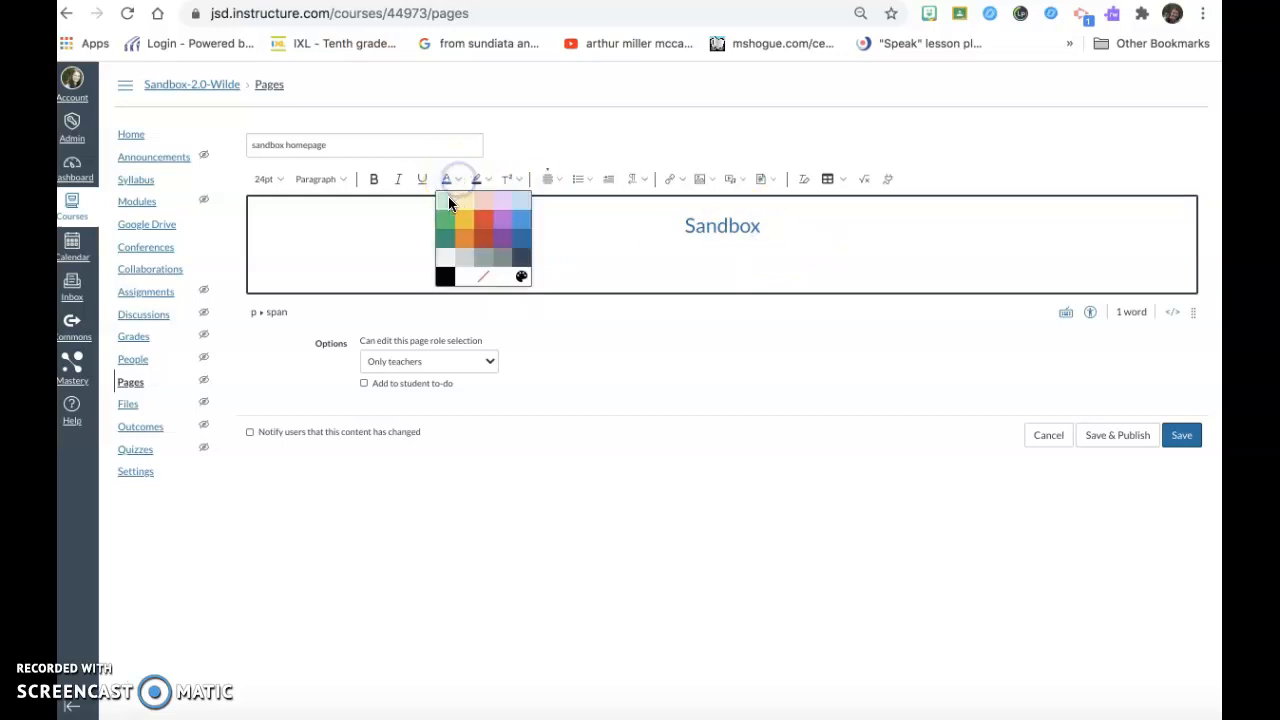
left_click(443, 278)
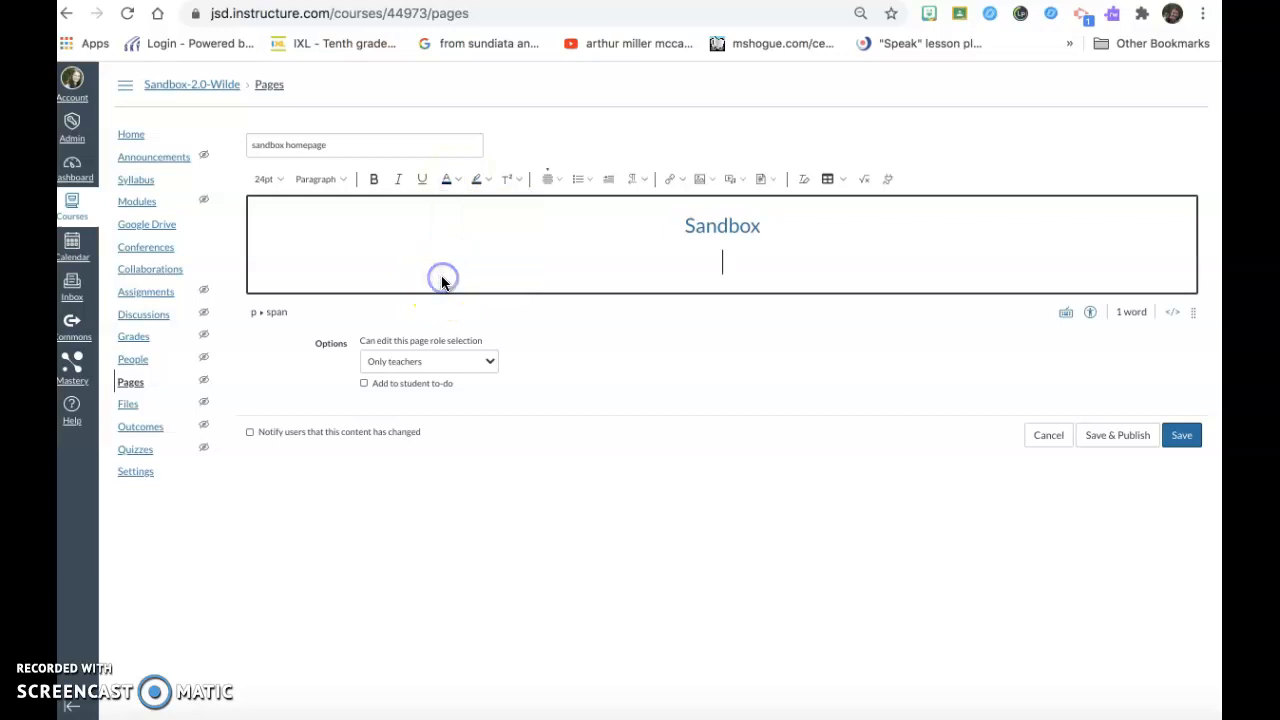
left_click(556, 178)
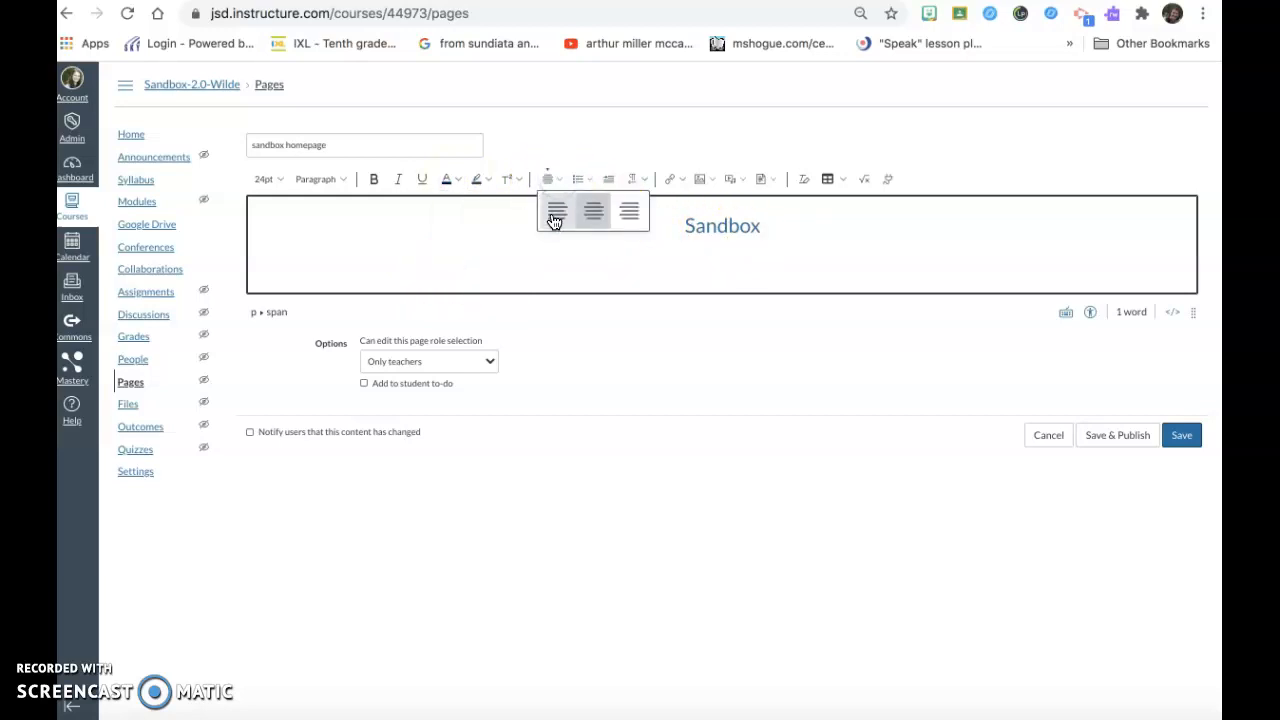
left_click(553, 215)
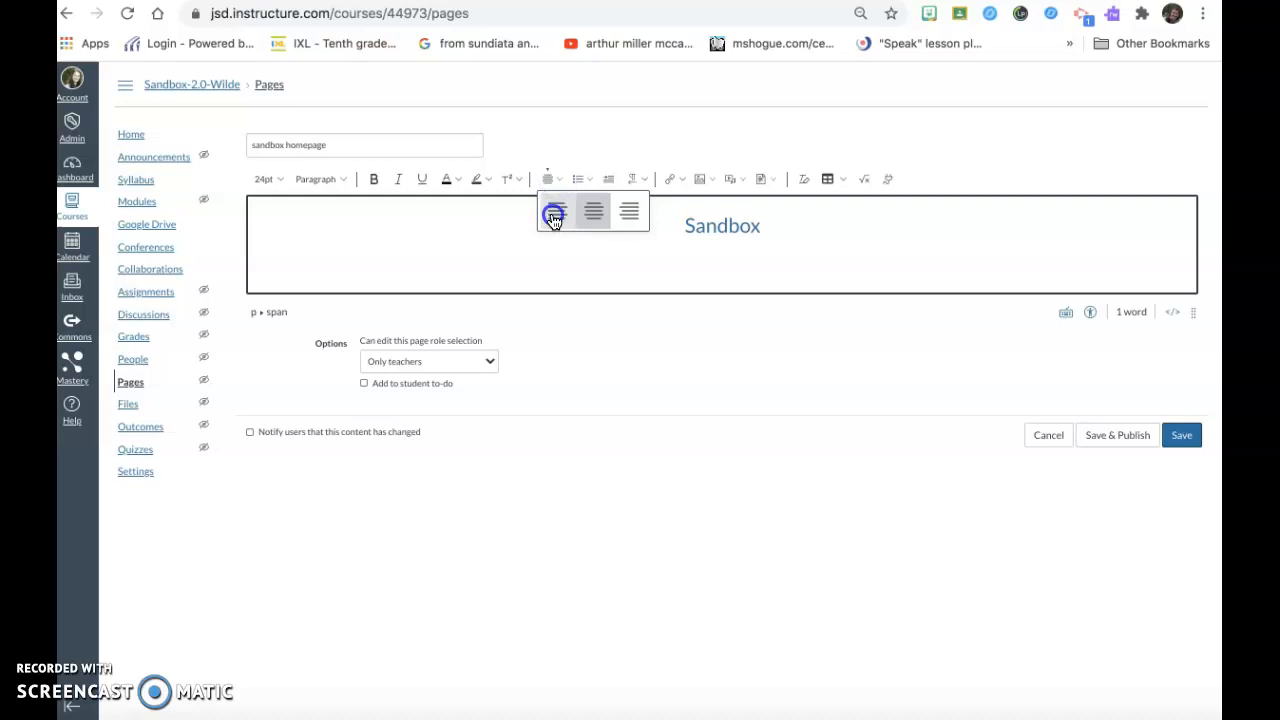
left_click(280, 180)
left_click(274, 244)
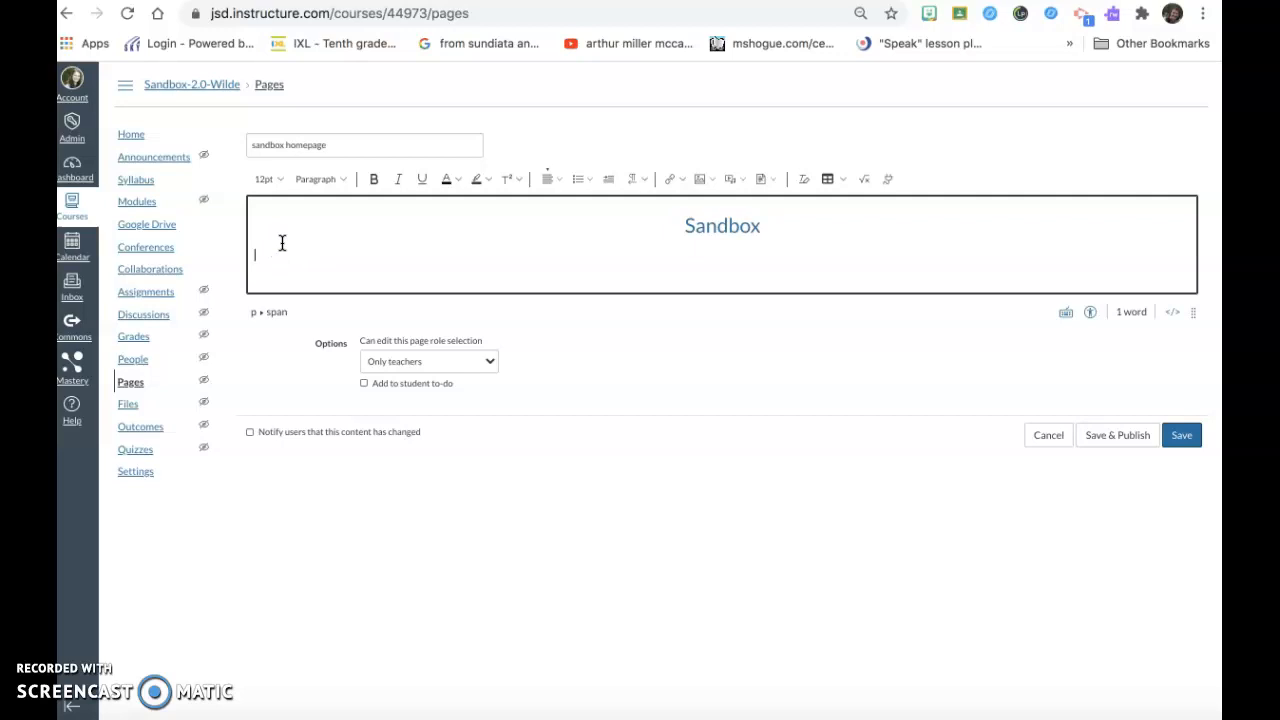
Write "This is the sandbox. Throughout this year you will learn to play in the sandbox. If you'd like to see the state core standards go here.".
type("This is ther")
key("BackSpace")
type("sandbox. Throughout thi")
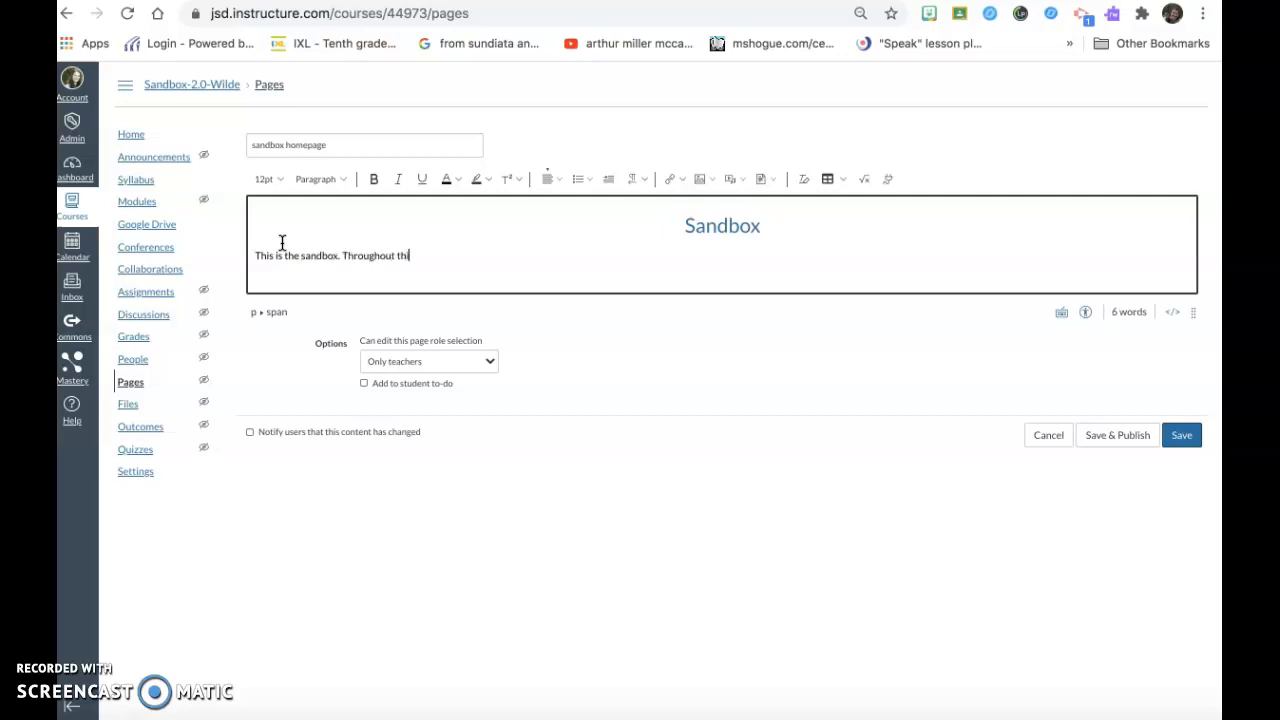
type("s year you will learn to play in the sandbox.")
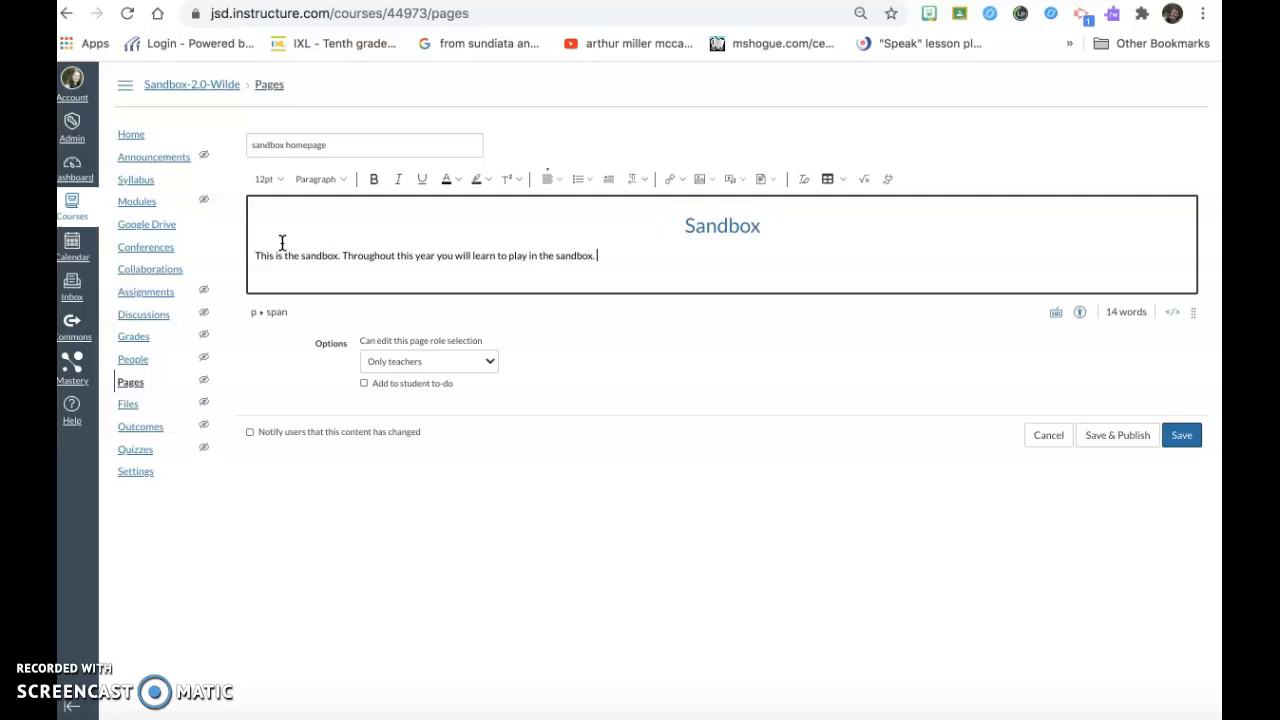
type(" If you'd like to see the state core standards go here.")
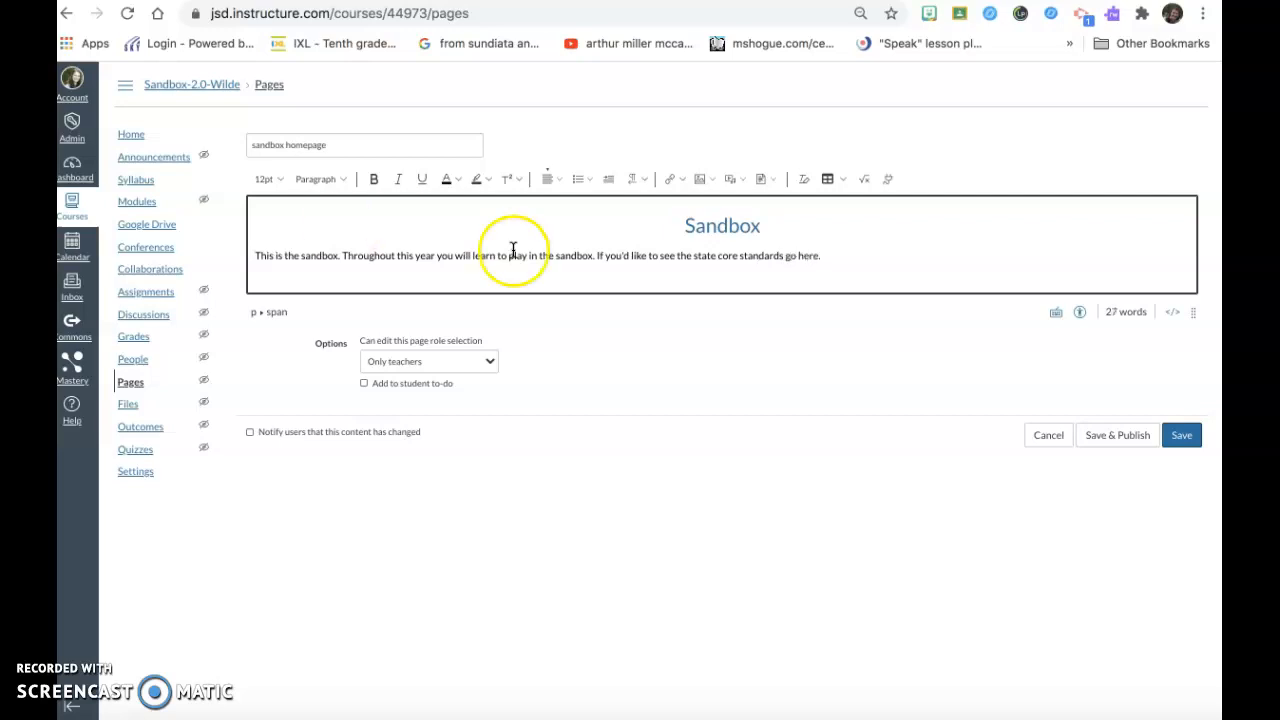
Select the word "here" in the paragraph and copy the address of the UEN English Language Arts Grade 11-12 core standards page.
left_click_drag(818, 256, 798, 255)
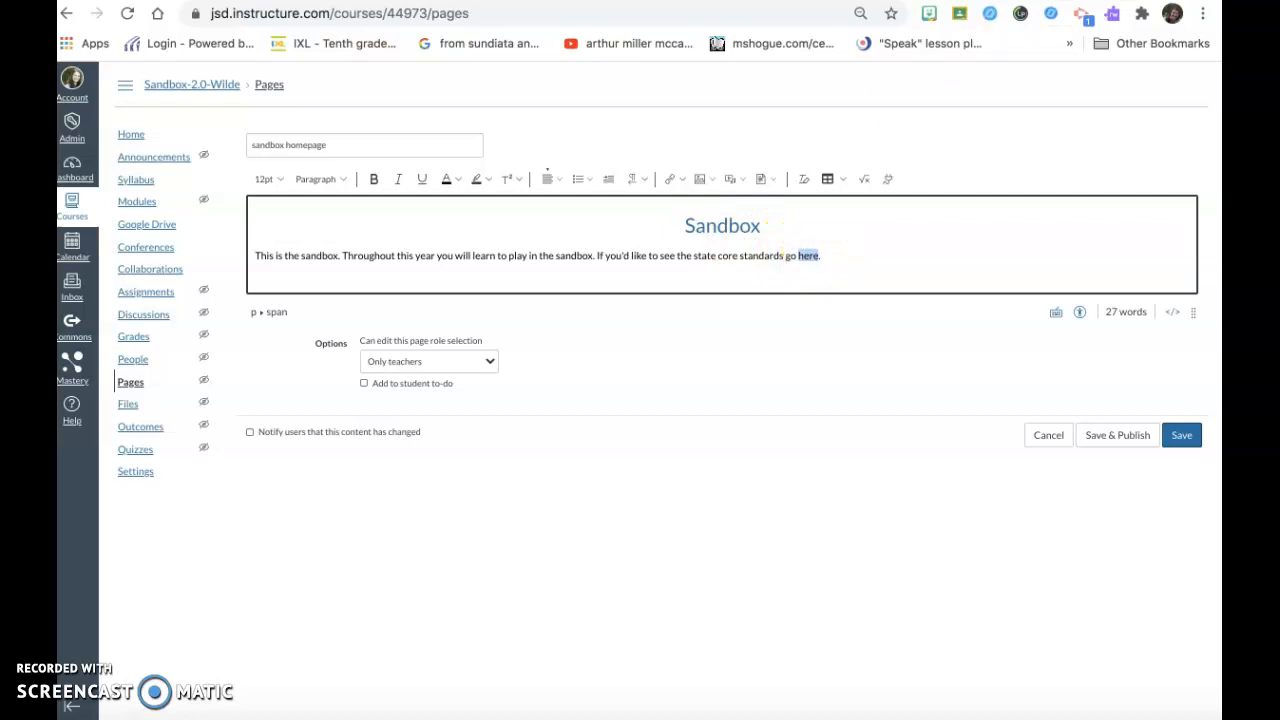
key("ctrl+Tab")
left_click(305, 13)
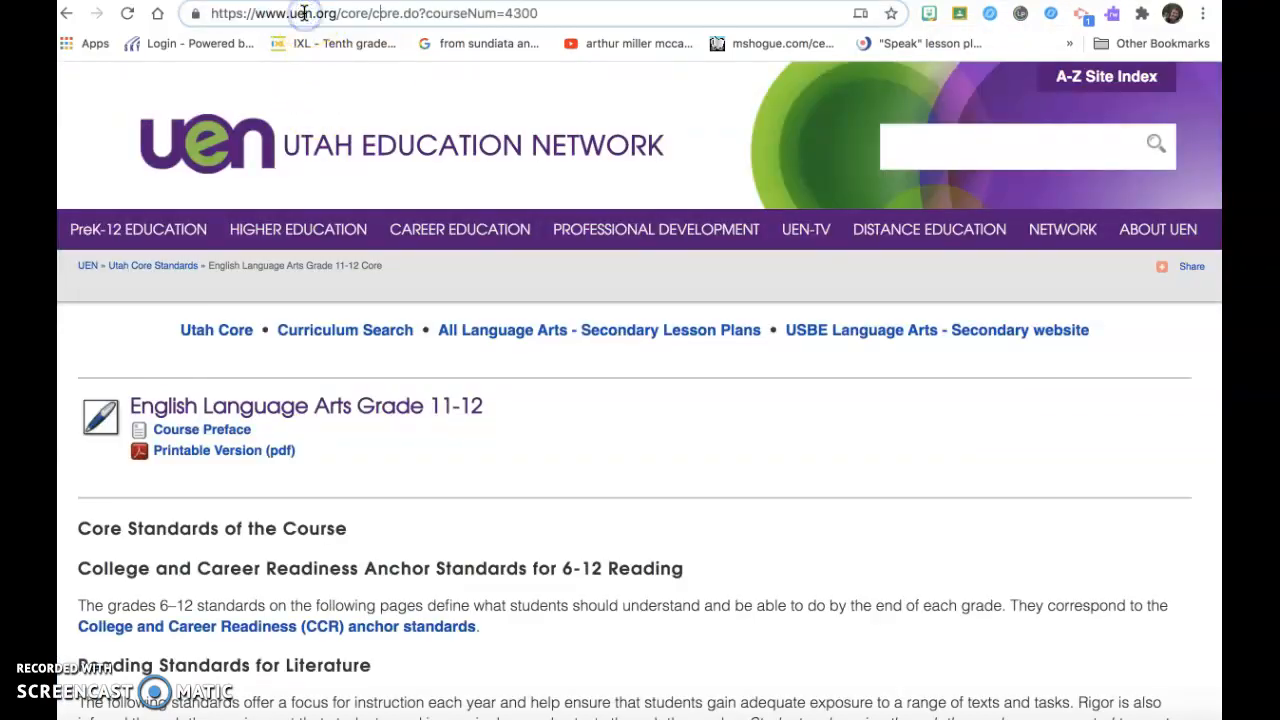
triple_click(305, 13)
key("ctrl+c")
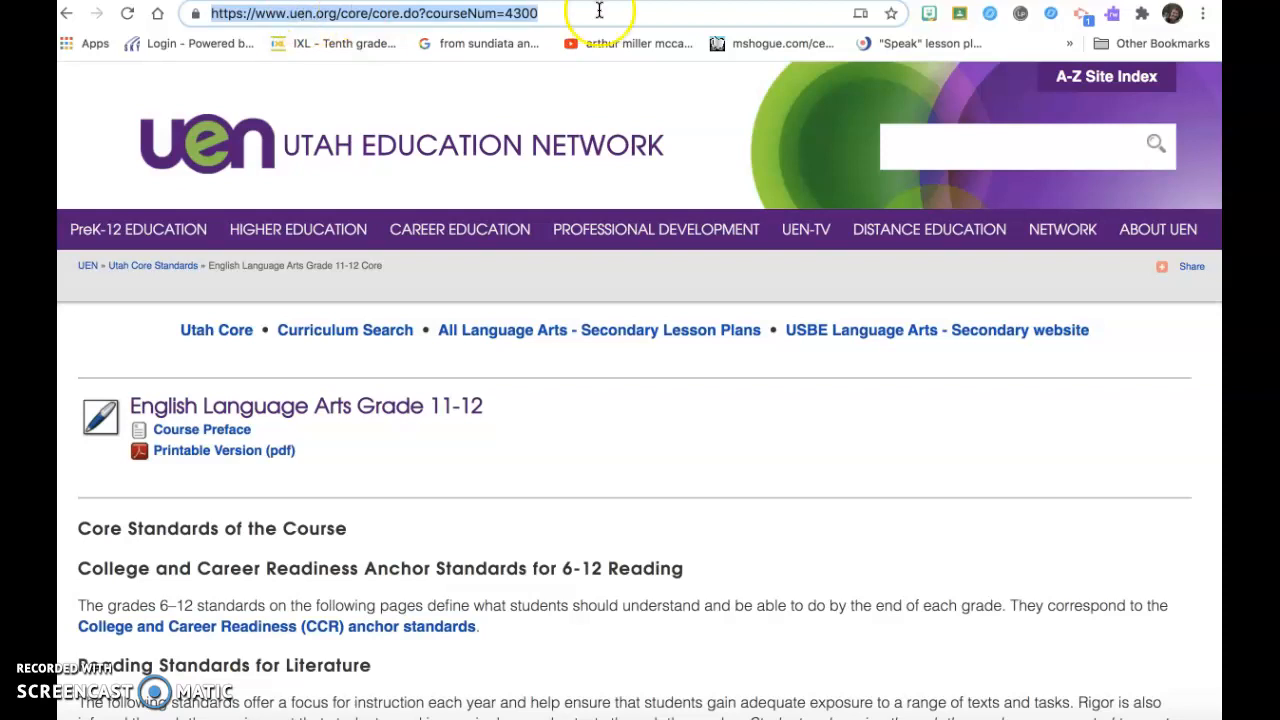
key("ctrl+shift+Tab")
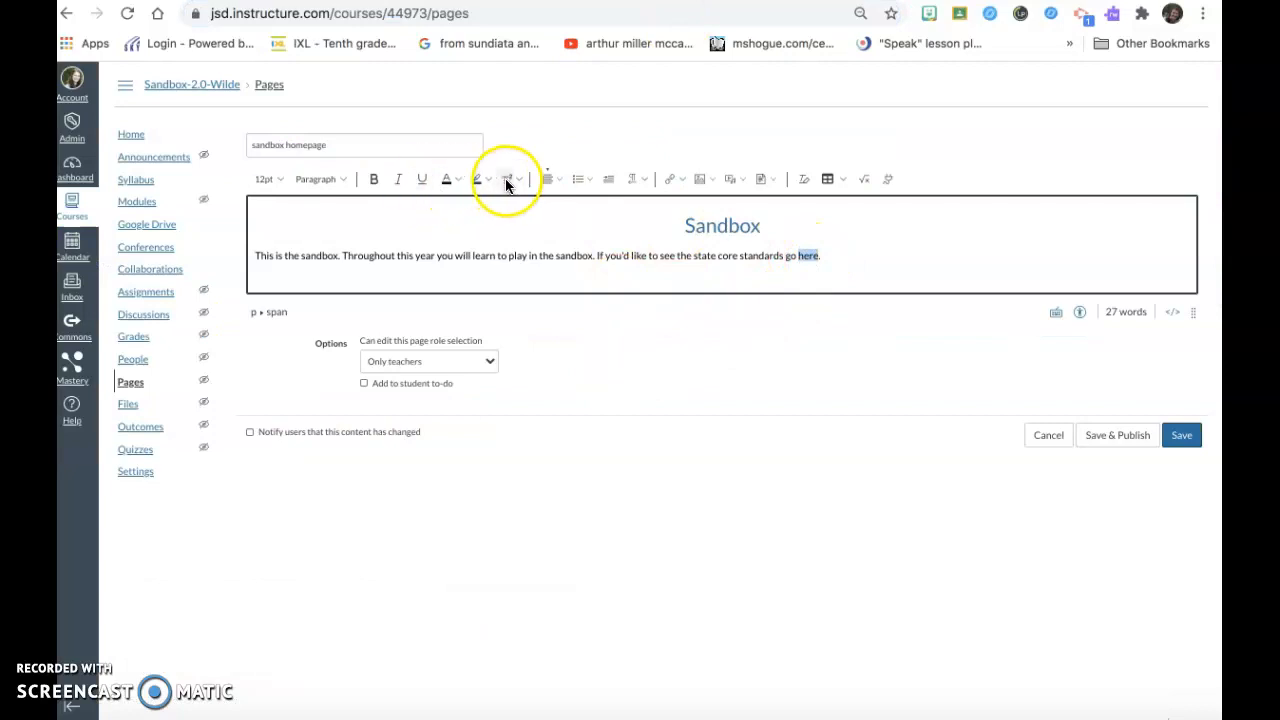
Turn "here" into an external link to the copied UEN standards address and start a new line below the paragraph.
left_click(676, 179)
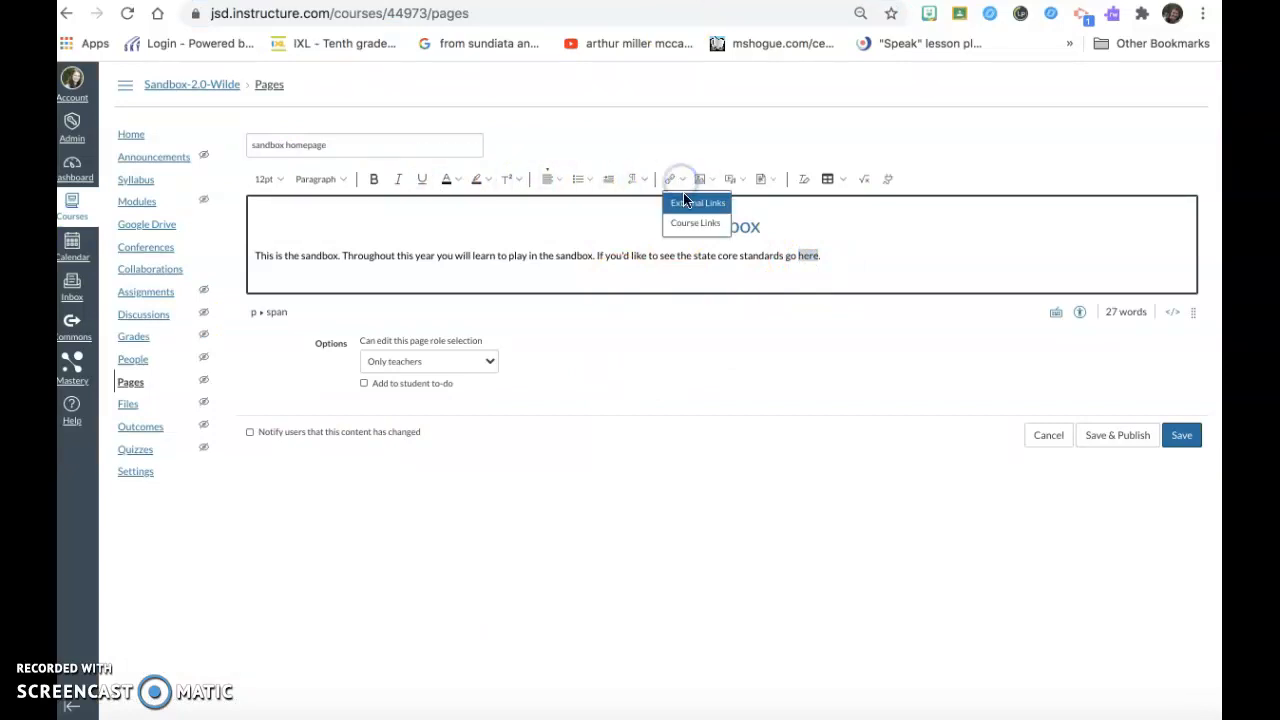
left_click(686, 202)
left_click(427, 449)
left_click(429, 426)
key("ctrl+v")
left_click(848, 482)
key("Return")
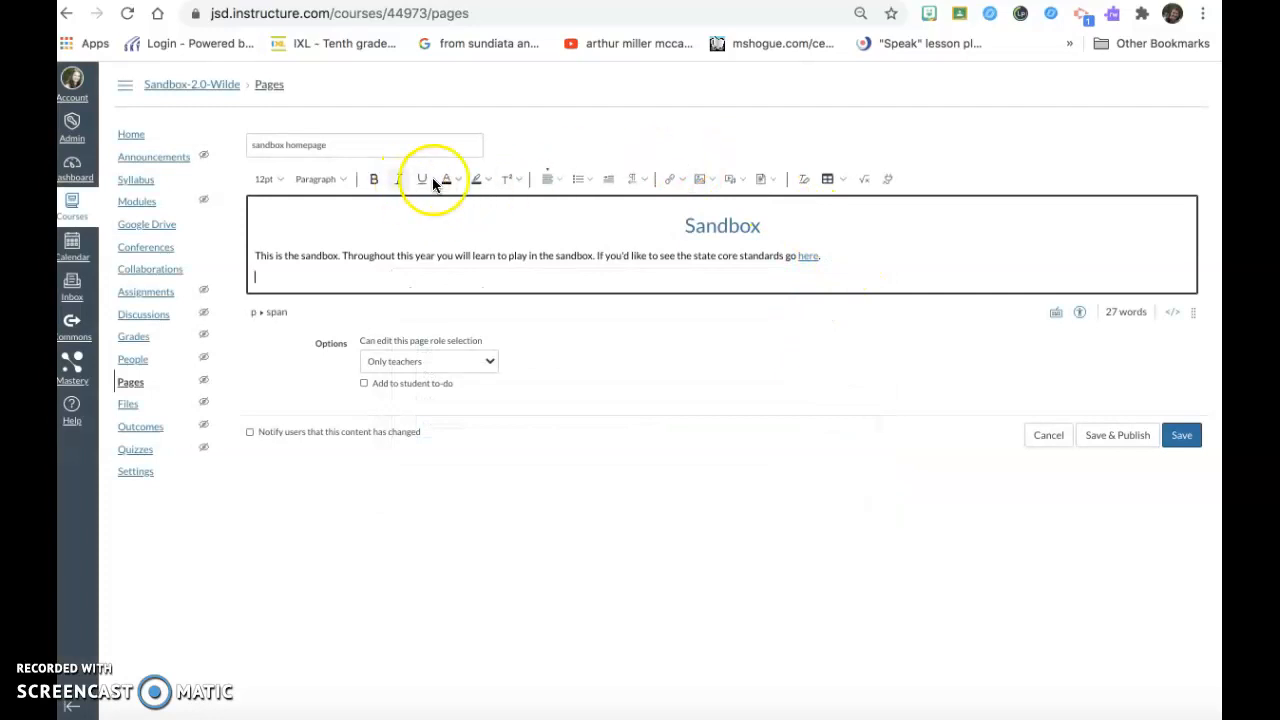
Insert the Unsplash photo of a child in a yellow cap below the paragraph, using the search term "sandbox".
left_click(706, 183)
left_click(722, 208)
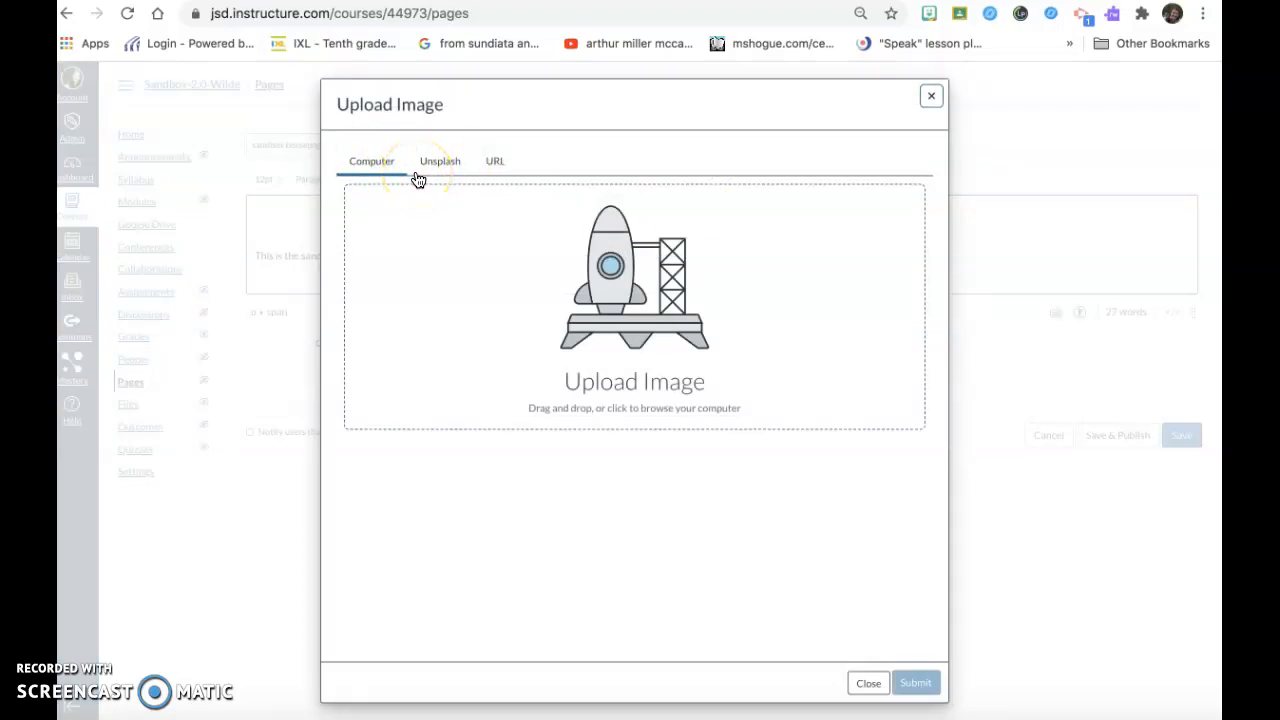
left_click(449, 167)
left_click(442, 168)
left_click(421, 258)
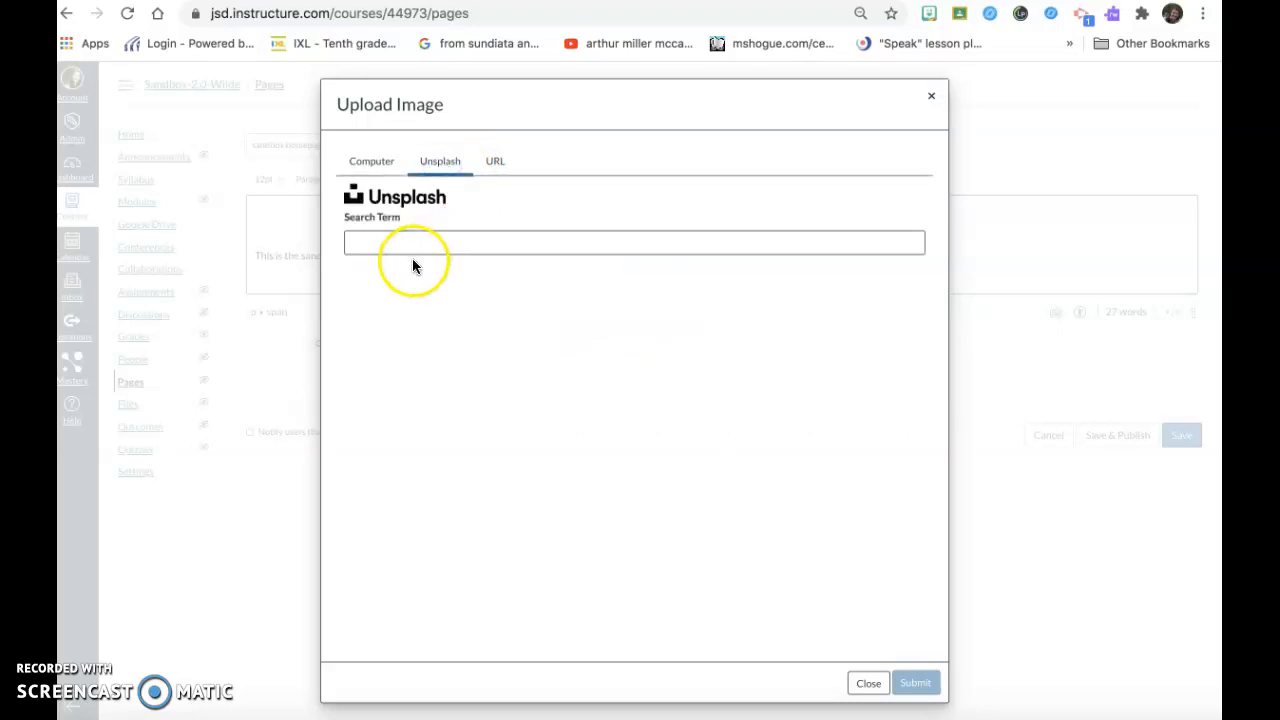
type("sandbox")
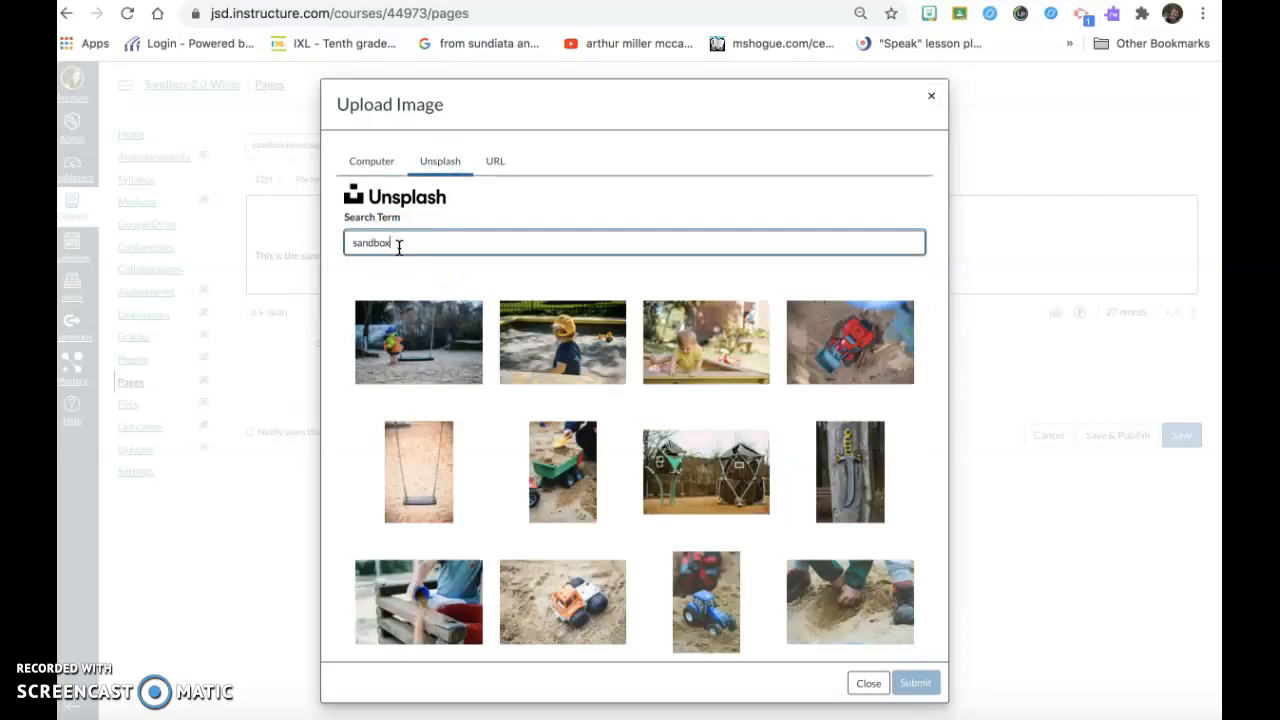
left_click(551, 364)
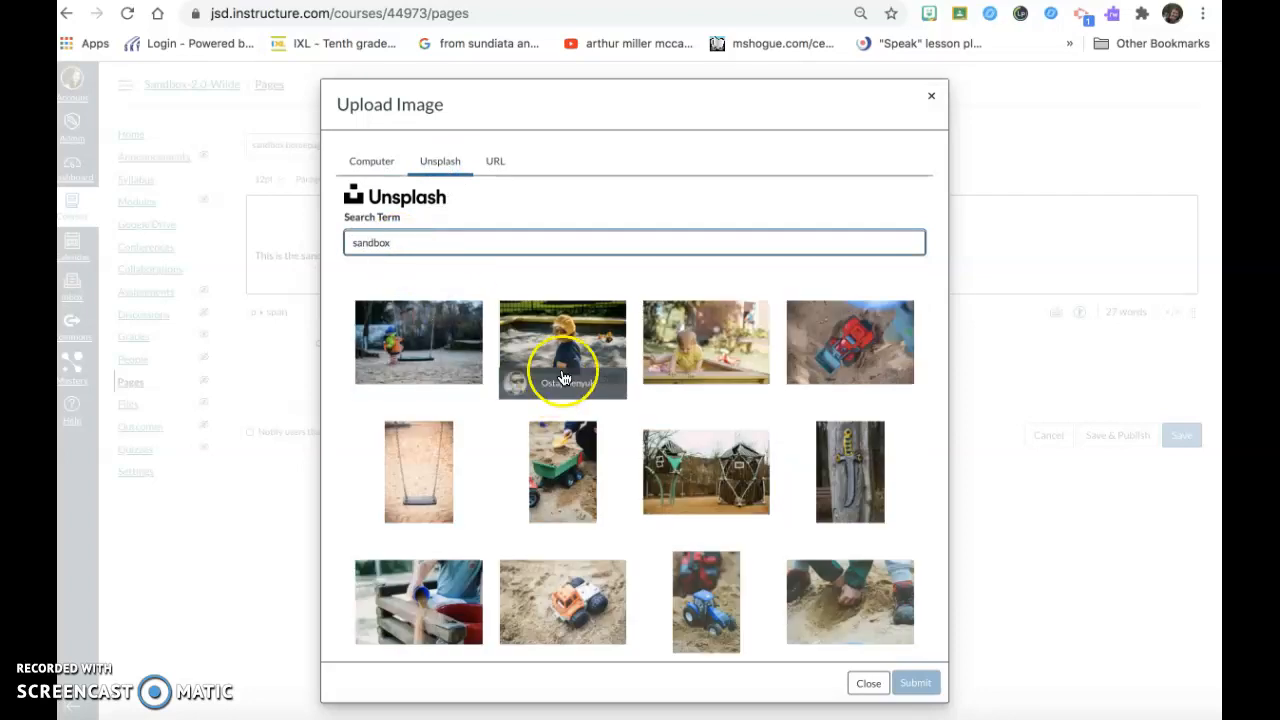
left_click(920, 687)
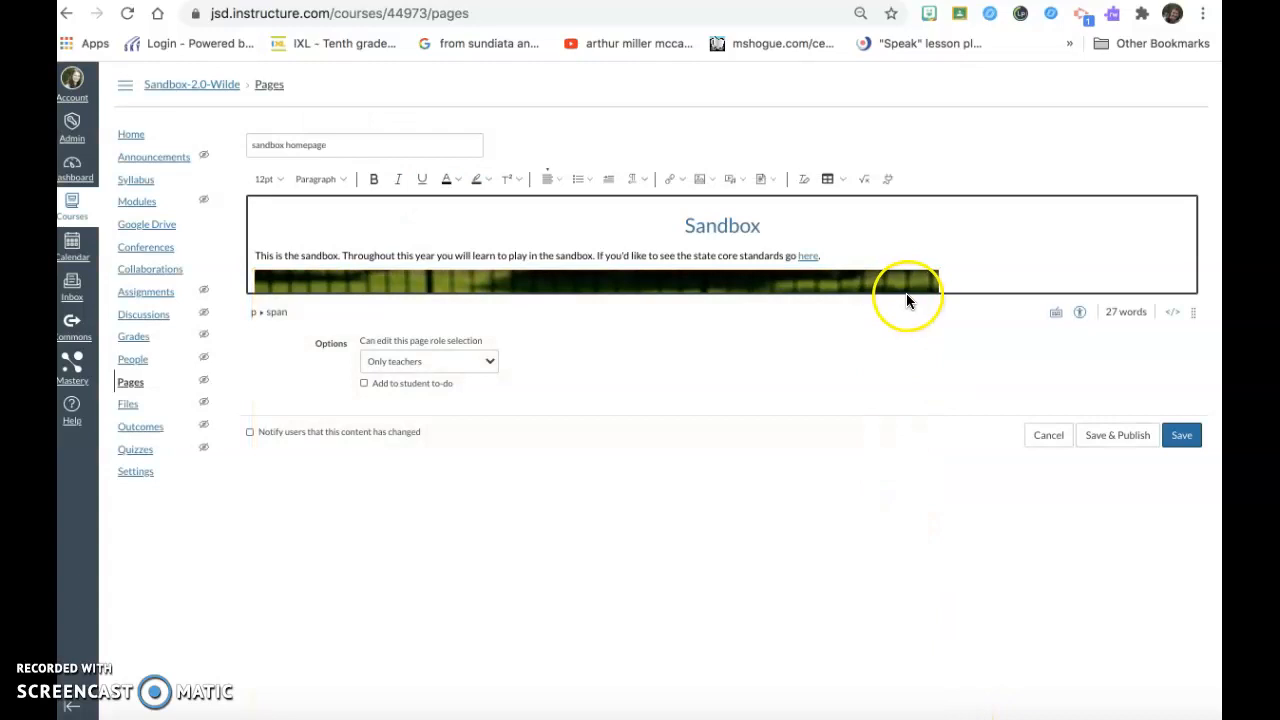
Enlarge the editing area and shrink the sandbox photo to about half its inserted width.
scroll(894, 262, "down", 3)
left_click(893, 262)
scroll(893, 262, "up", 2)
left_click_drag(938, 245, 570, 389)
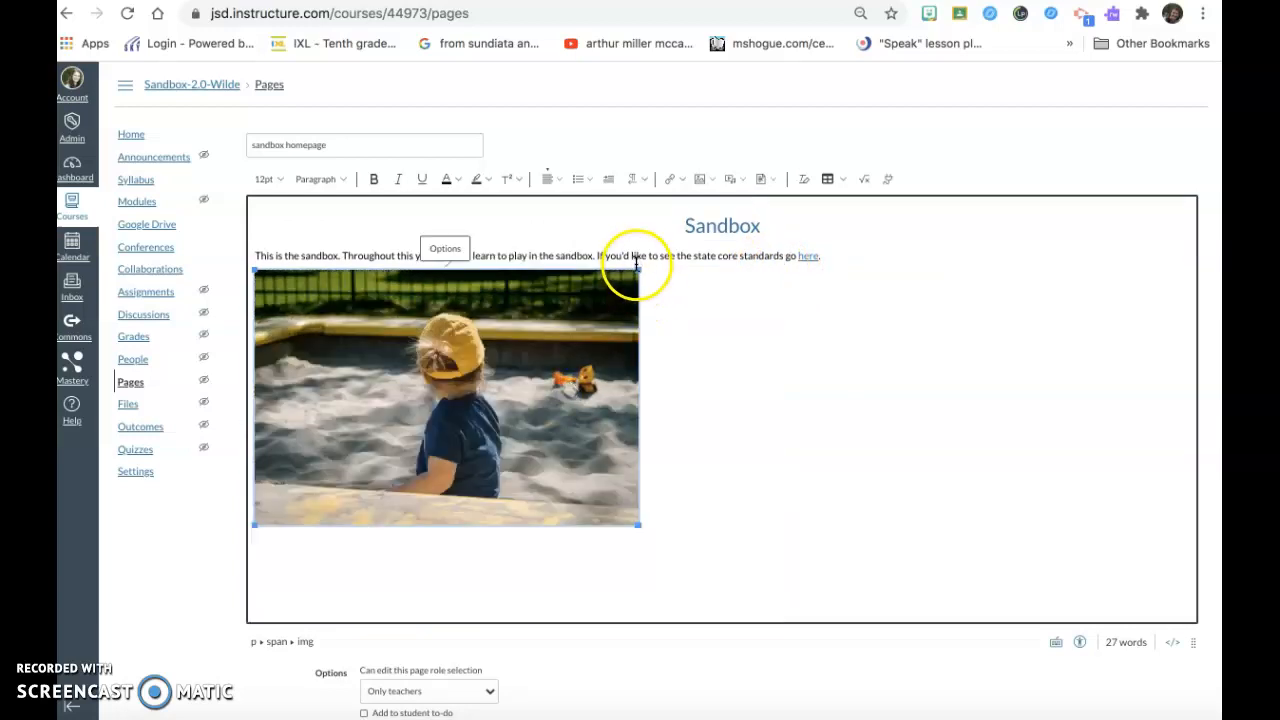
left_click_drag(640, 265, 545, 322)
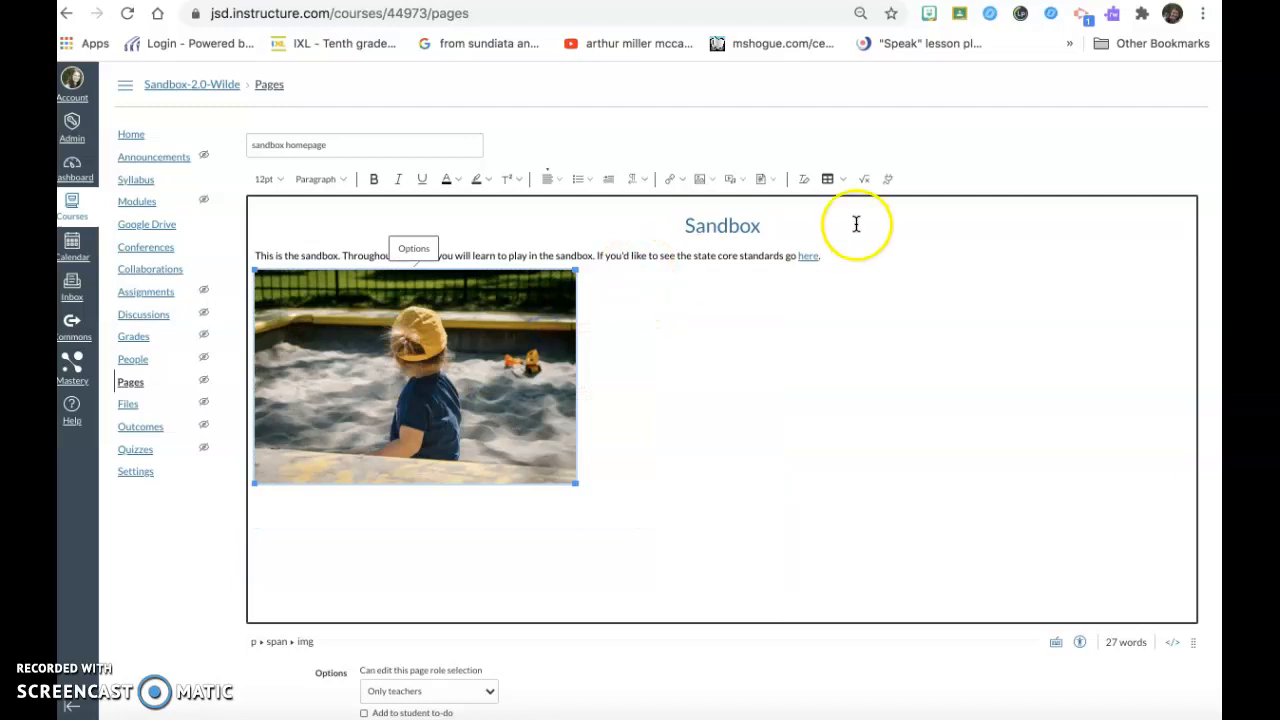
Centre the sandbox photo on the page and leave the image selection.
left_click(551, 180)
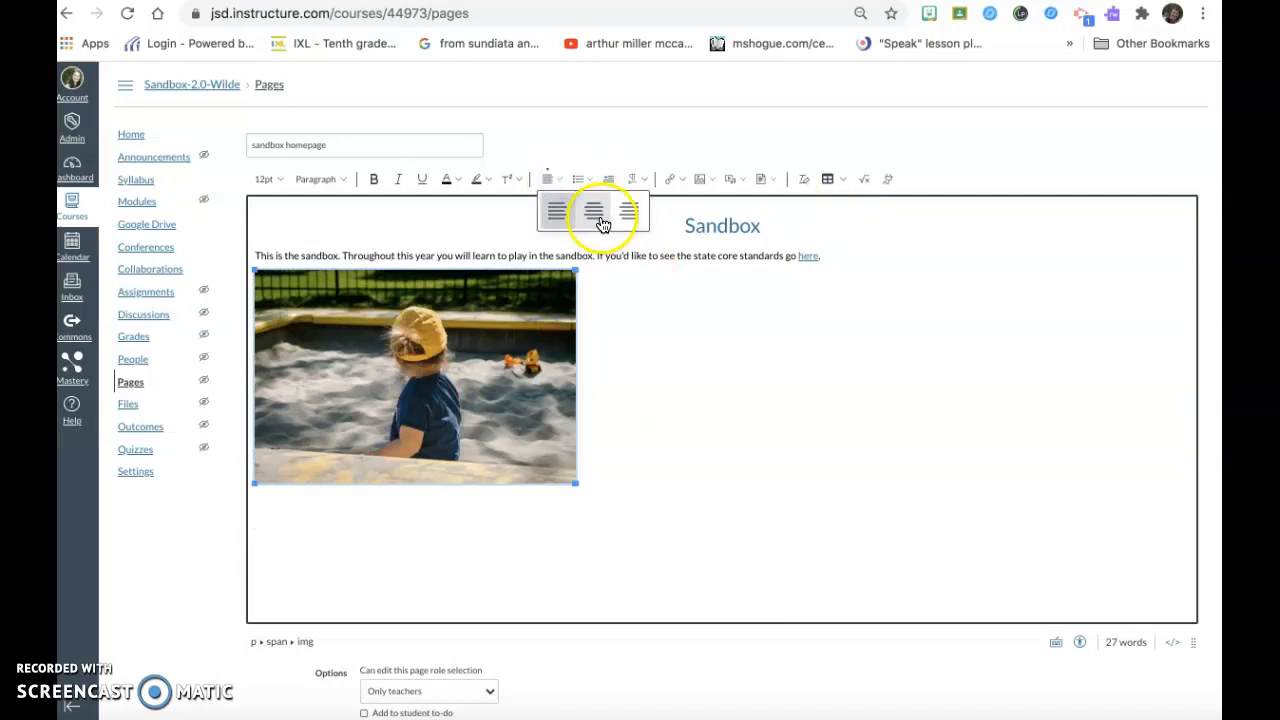
left_click(598, 214)
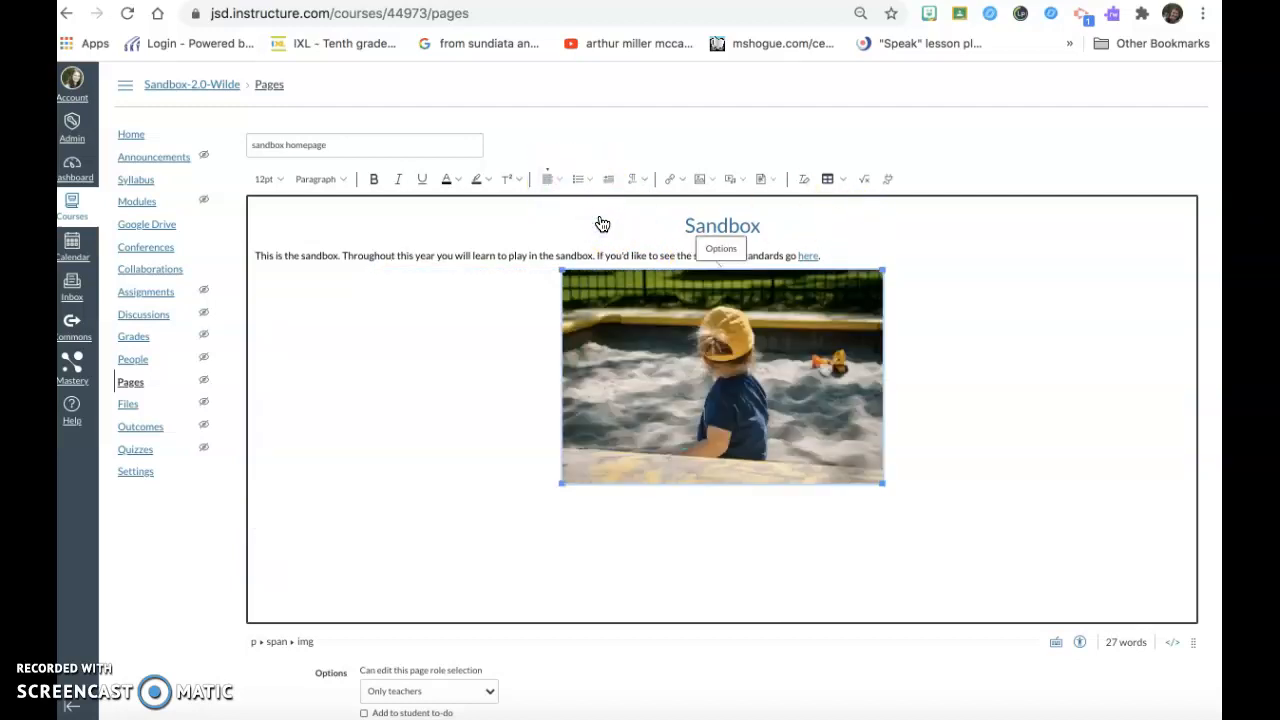
key("Right")
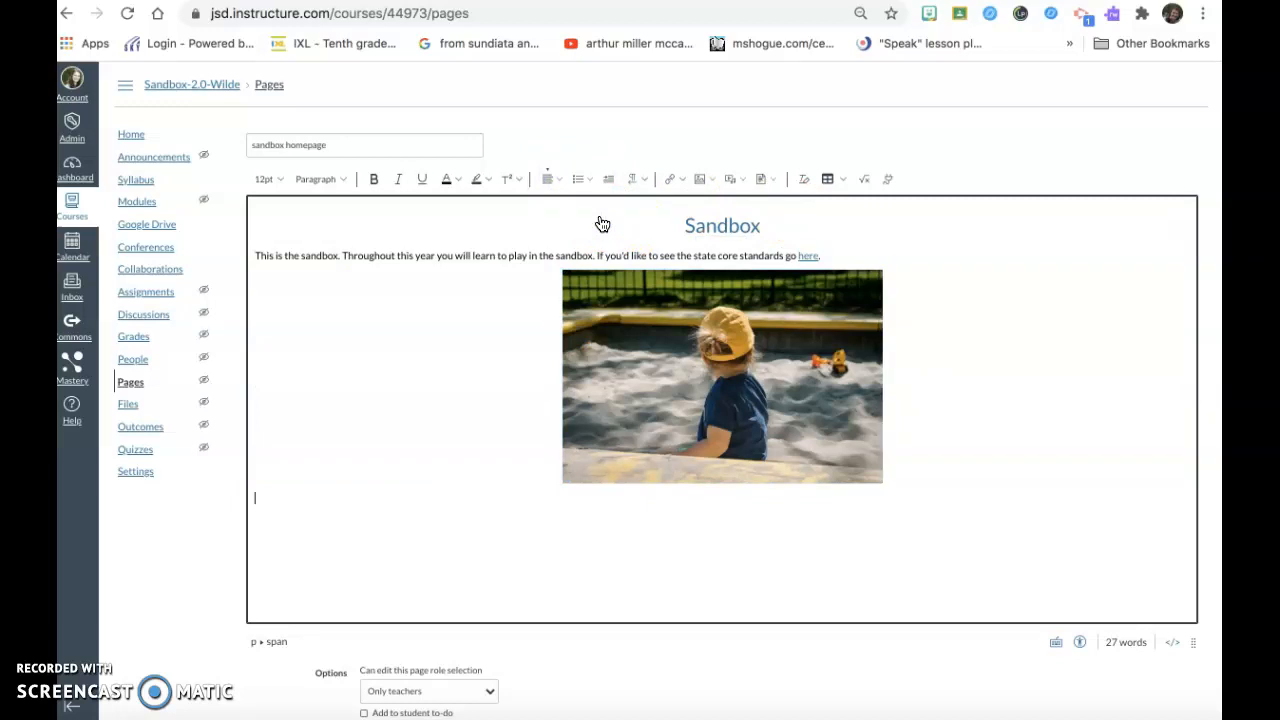
Start a new line below the photo and set its font size to 14pt.
key("Return")
left_click(278, 180)
left_click(284, 264)
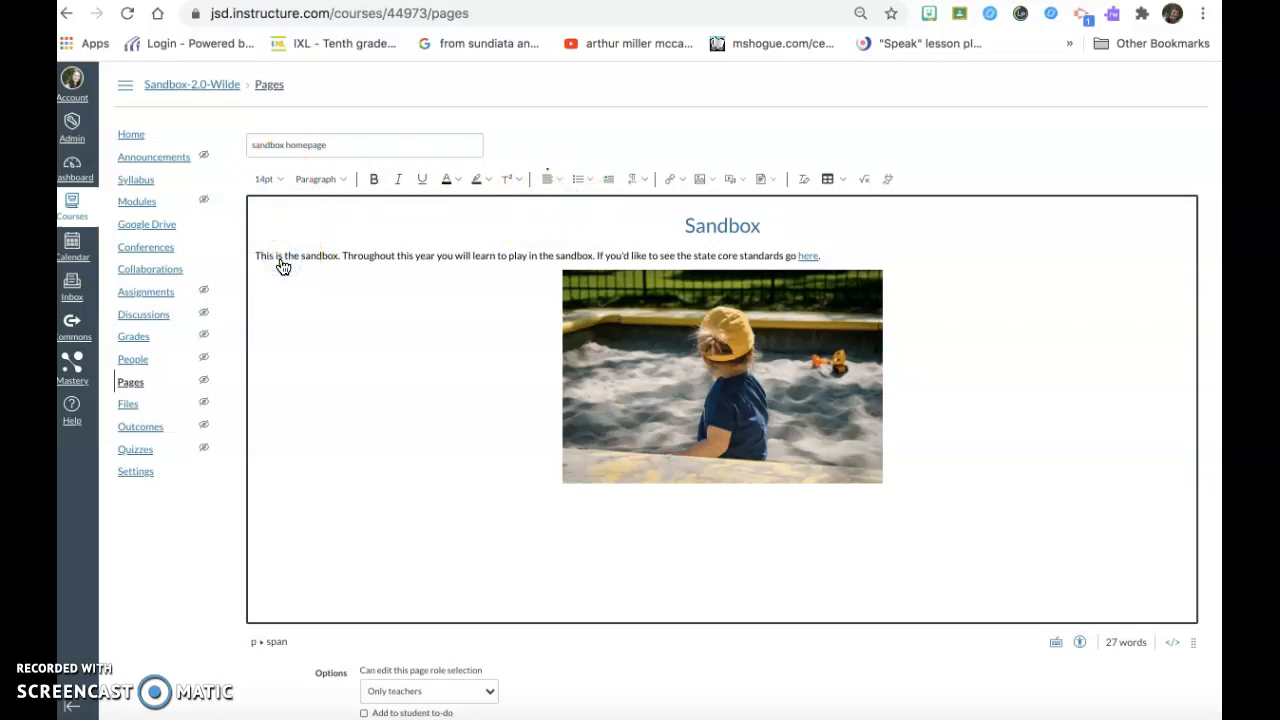